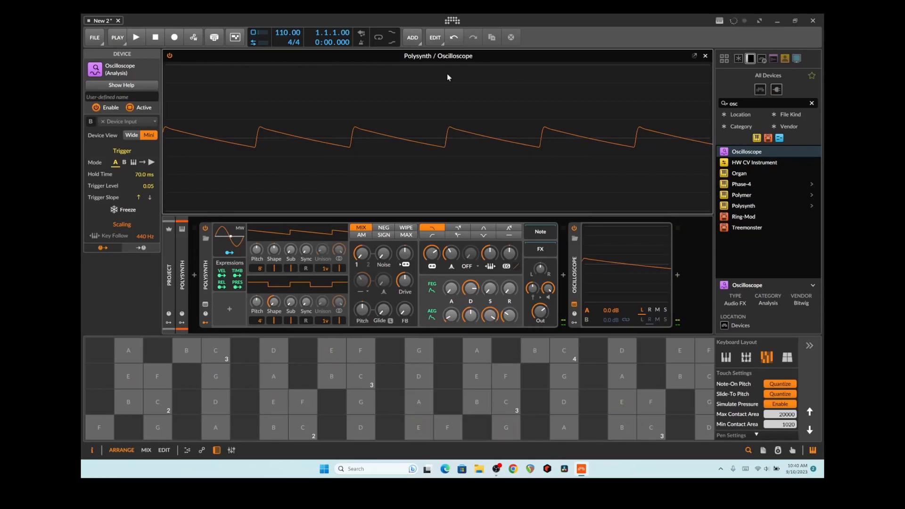
# Search the device browser for "spec" and add the Spectrum analyzer after the Oscilloscope in the Polysynth chain.
pyautogui.moveTo(746, 104); pyautogui.dragTo(697, 98)
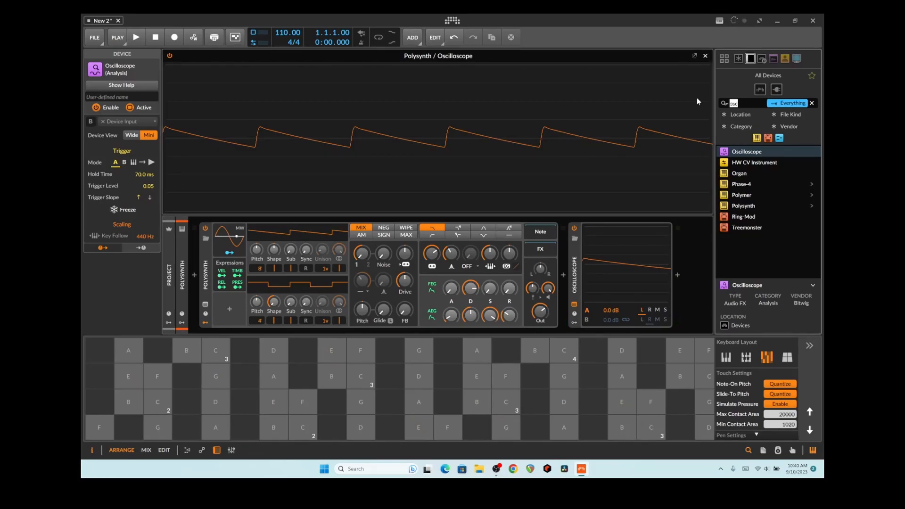
pyautogui.write('sped')
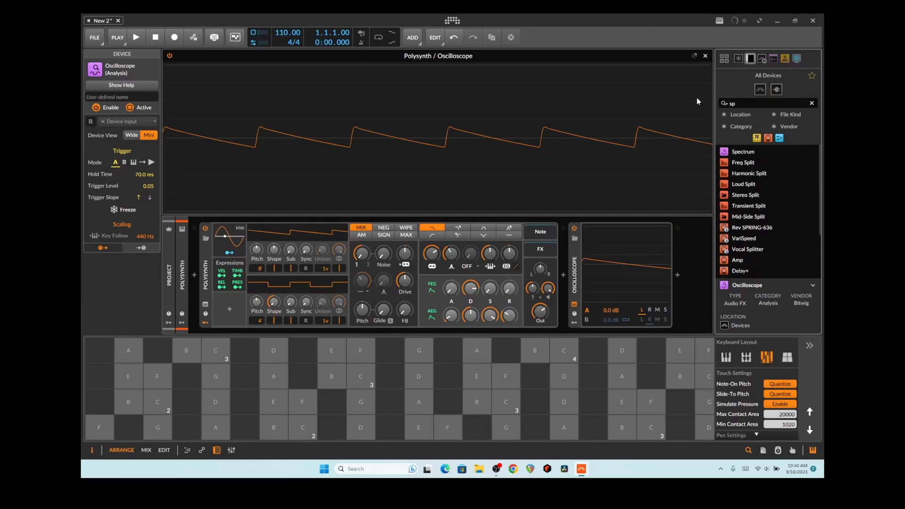
pyautogui.moveTo(744, 151); pyautogui.dragTo(695, 262)
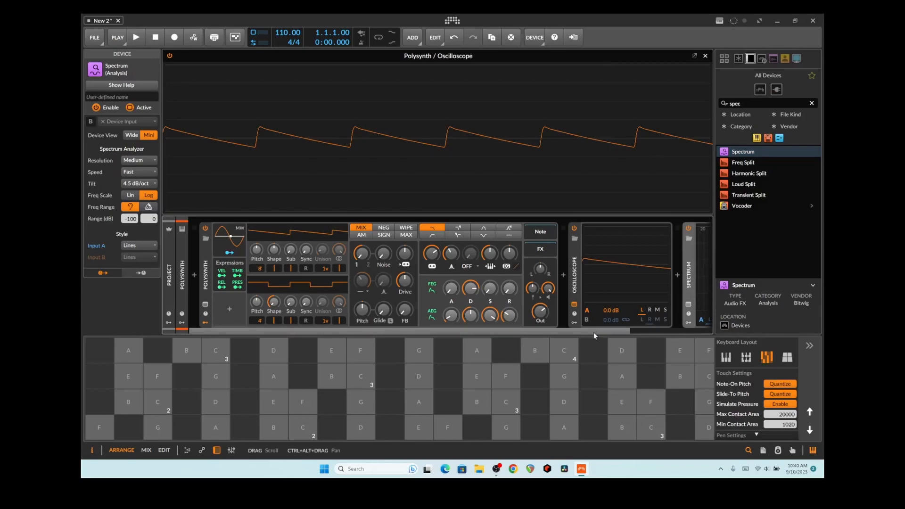
pyautogui.moveTo(627, 331); pyautogui.dragTo(707, 332)
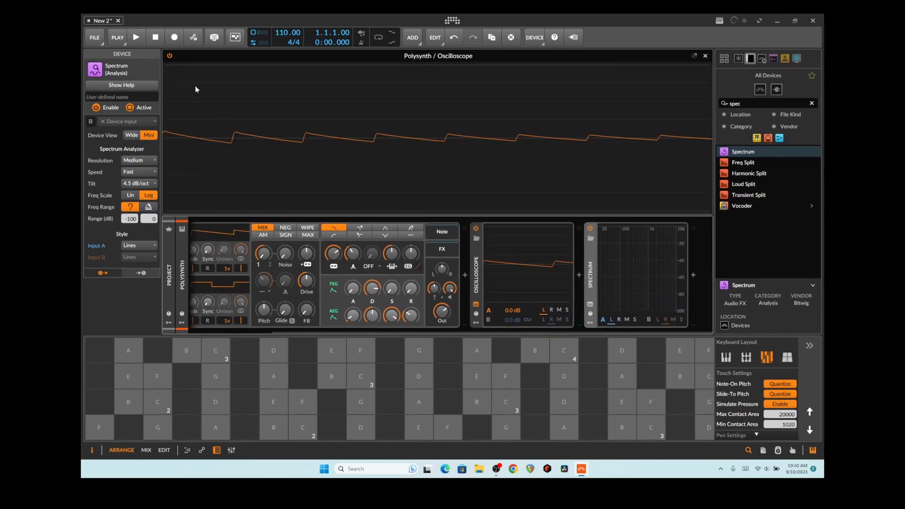
# Close the expanded oscilloscope view and lower the Polysynth track's volume.
pyautogui.click(705, 56)
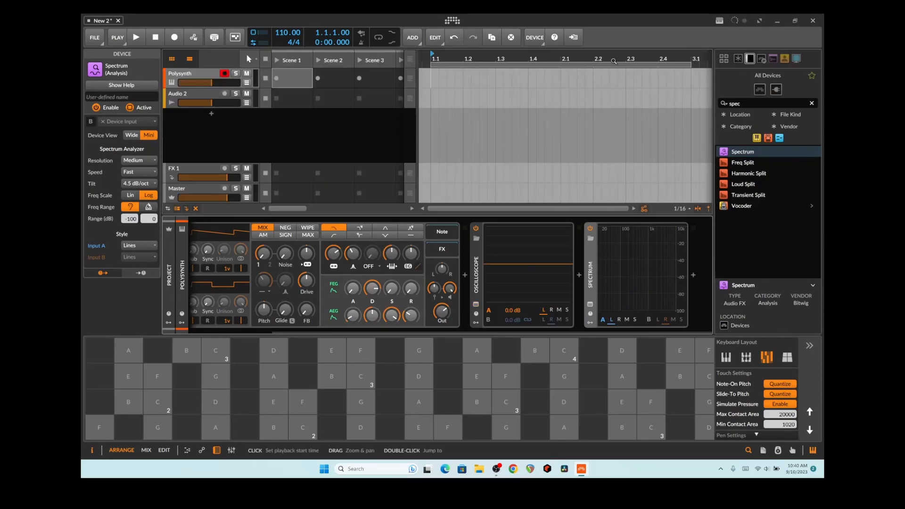
pyautogui.moveTo(227, 83); pyautogui.dragTo(207, 83)
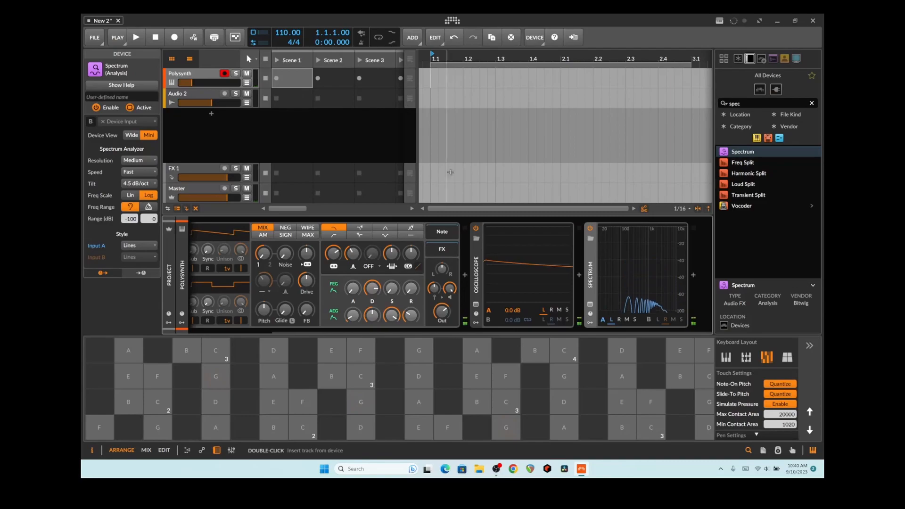
# Play C3 notes to check the signal in the spectrum, and bring up the oscilloscope's expanded view.
pyautogui.click(216, 360)
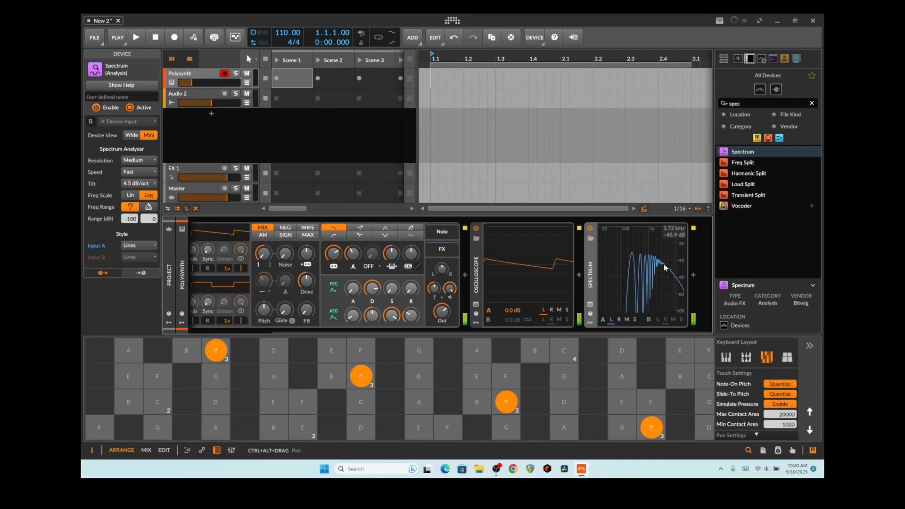
pyautogui.moveTo(217, 361); pyautogui.dragTo(217, 357)
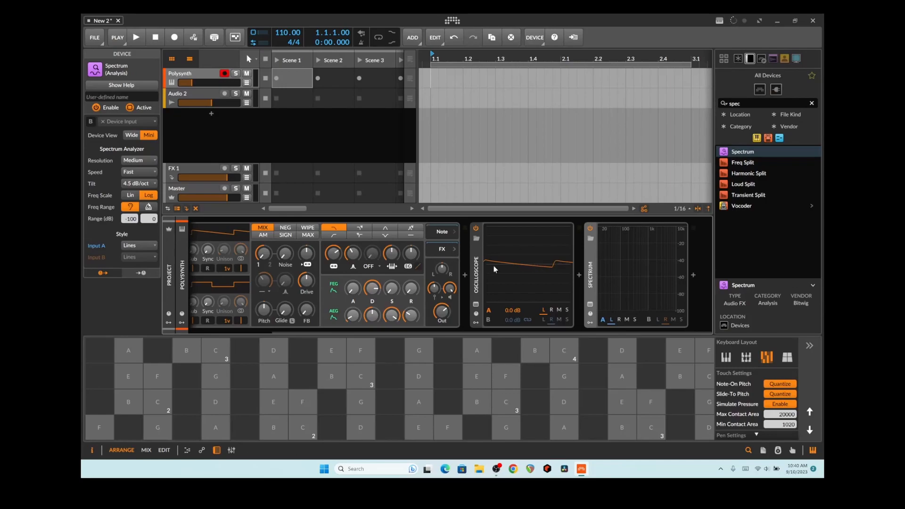
pyautogui.click(476, 305)
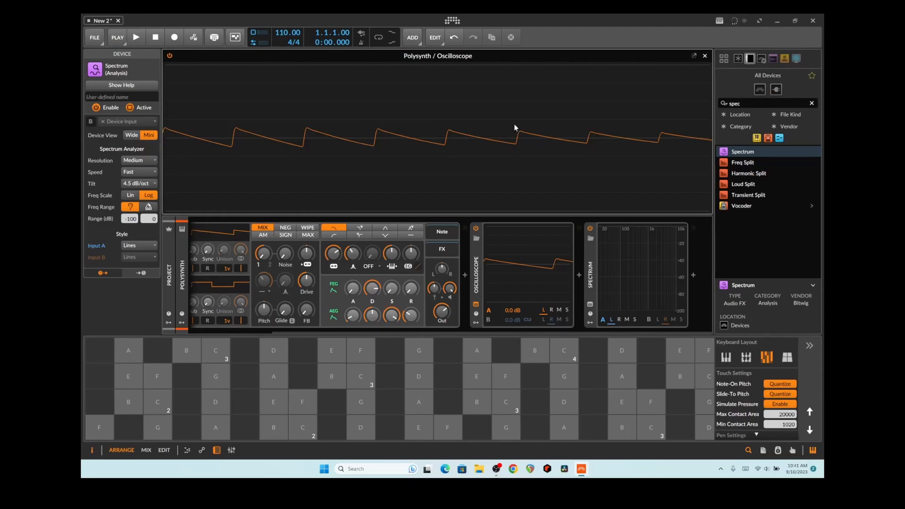
# Search for "fil", insert the Filter device between the Polysynth and the Oscilloscope, and switch it to a band-pass mode.
pyautogui.click(738, 103)
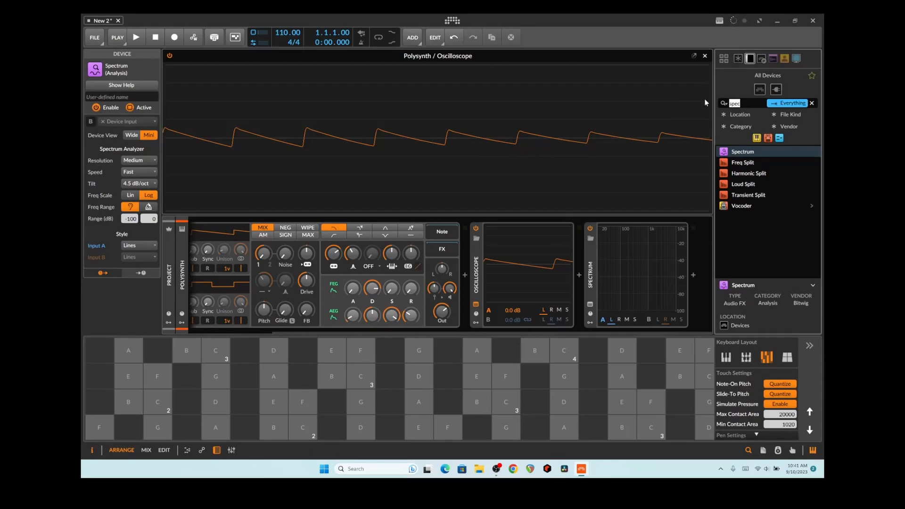
pyautogui.press('BackSpace')
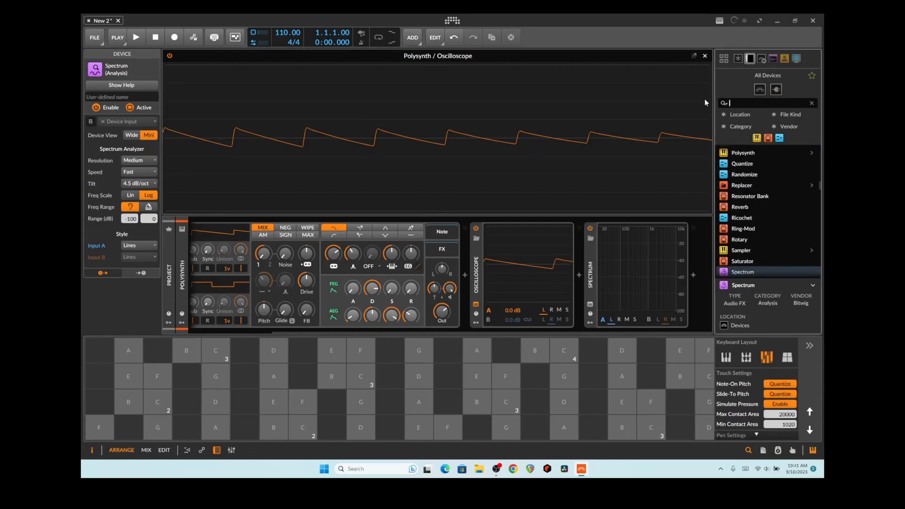
pyautogui.write('fil')
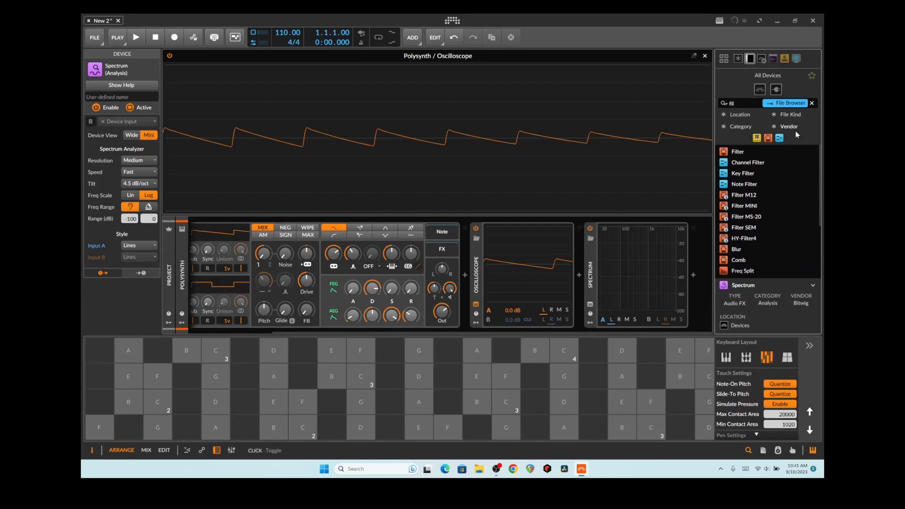
pyautogui.moveTo(729, 151); pyautogui.dragTo(465, 267)
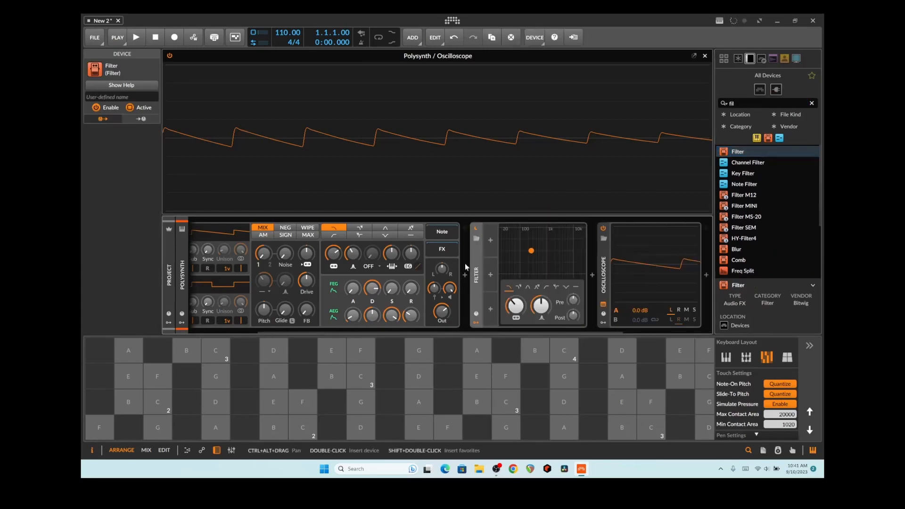
pyautogui.click(537, 287)
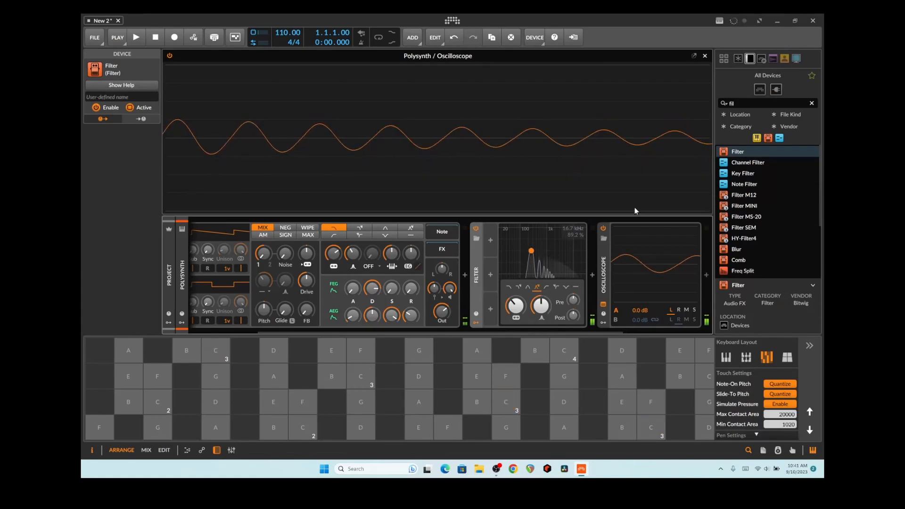
# Raise the Filter's resonance and fine-tune its frequency while playing A and C notes to compare the resulting waveforms.
pyautogui.moveTo(585, 332); pyautogui.dragTo(675, 331)
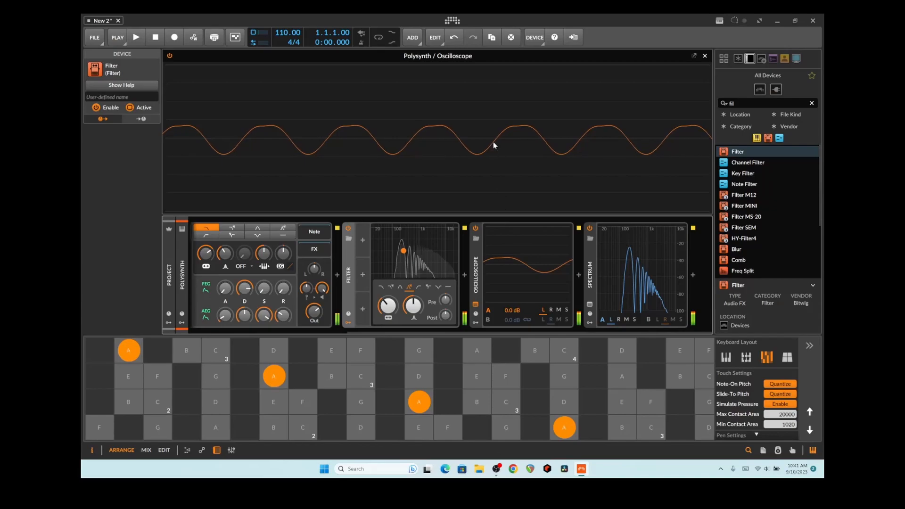
pyautogui.moveTo(404, 251); pyautogui.dragTo(400, 239)
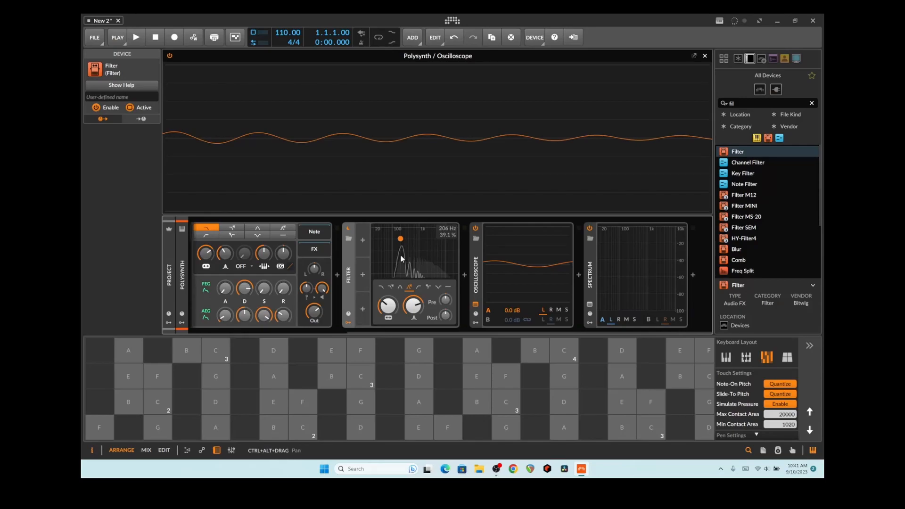
pyautogui.click(361, 376)
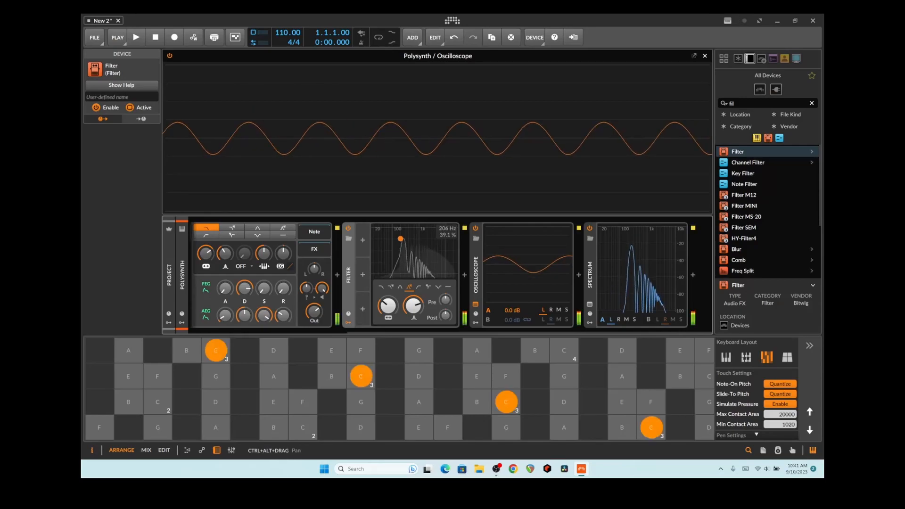
pyautogui.click(274, 402)
pyautogui.moveTo(399, 258); pyautogui.dragTo(399, 241)
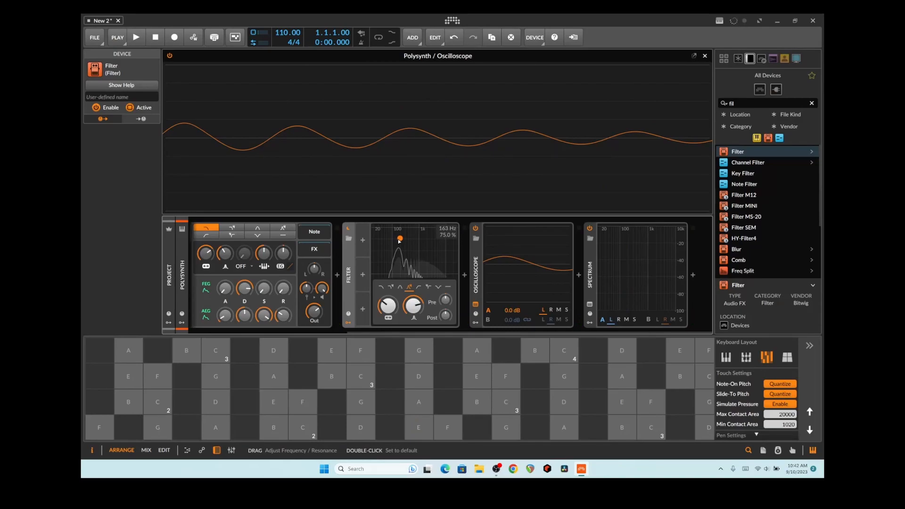
pyautogui.click(278, 372)
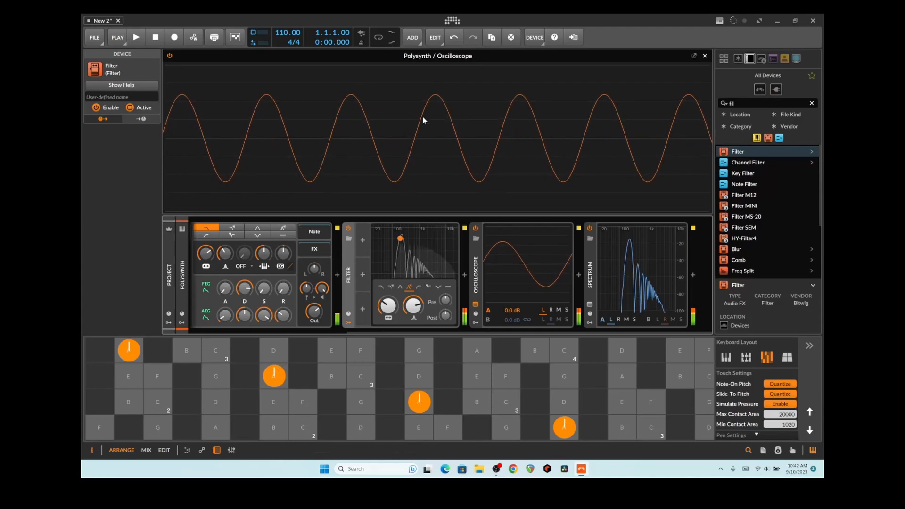
pyautogui.click(284, 365)
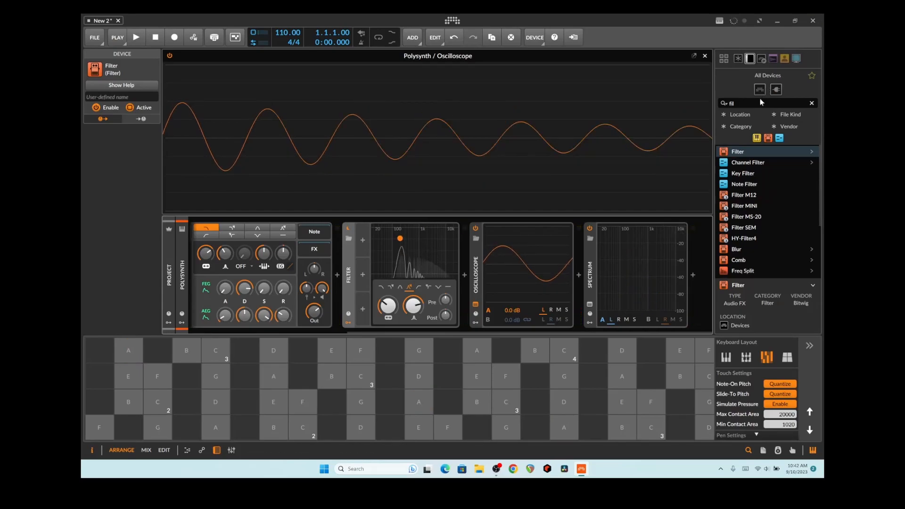
# Search for "dis" and insert the Distortion device between the Filter and the Oscilloscope.
pyautogui.moveTo(758, 103); pyautogui.dragTo(729, 100)
pyautogui.write('dis')
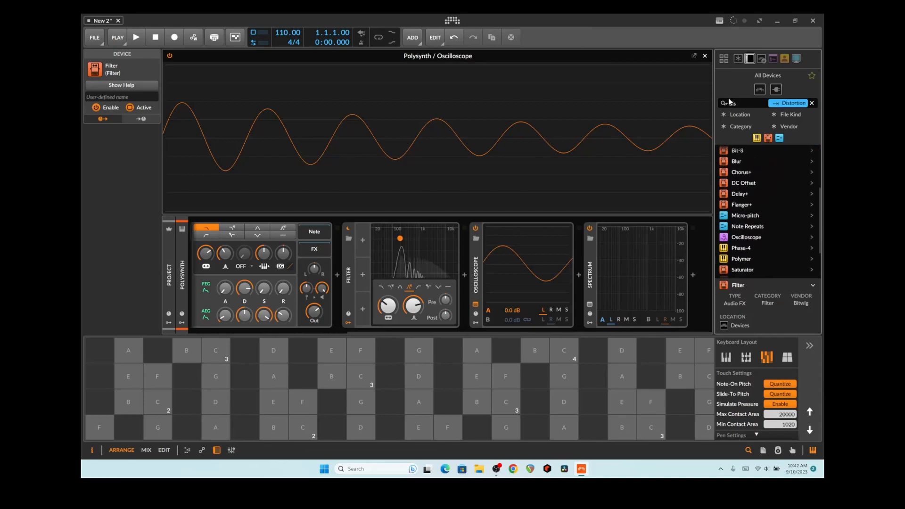
pyautogui.click(747, 152)
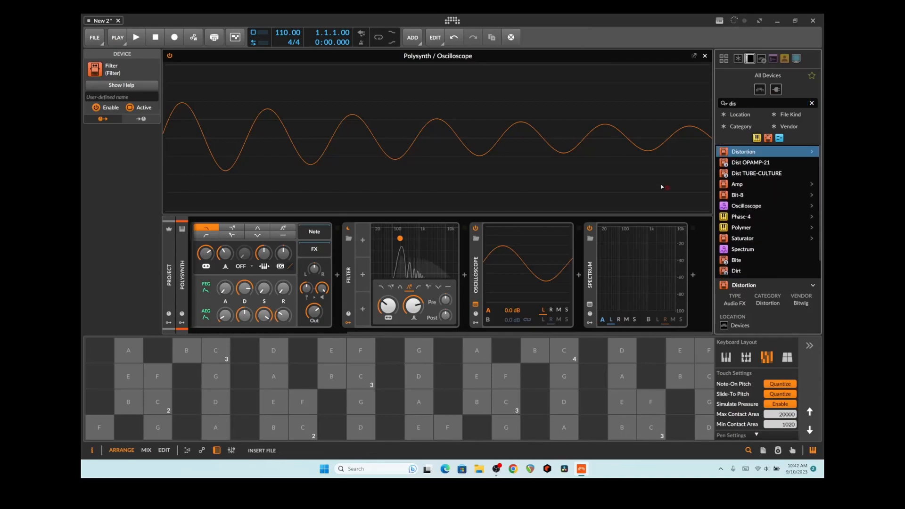
pyautogui.moveTo(726, 155); pyautogui.dragTo(473, 255)
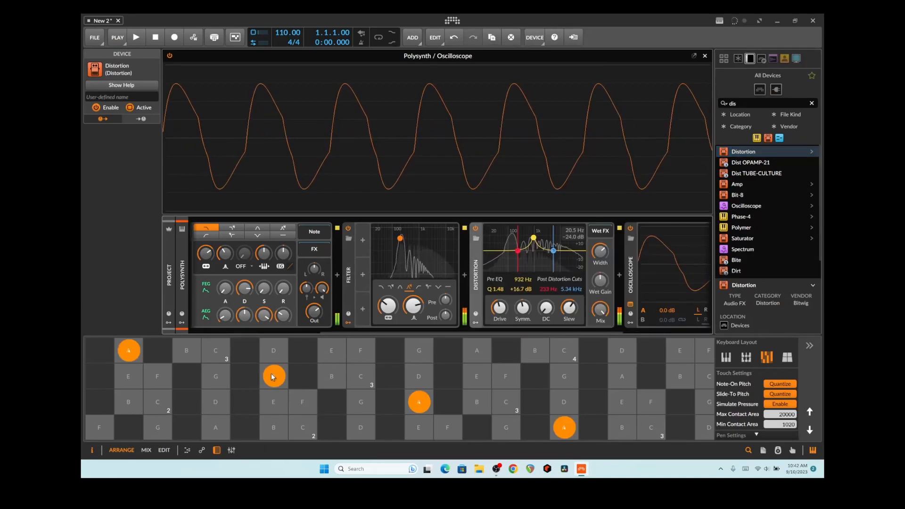
# Try different Drive amounts on the Distortion device and delete it from the chain.
pyautogui.moveTo(500, 309); pyautogui.dragTo(499, 297)
pyautogui.moveTo(500, 309); pyautogui.dragTo(565, 332)
pyautogui.moveTo(345, 308); pyautogui.dragTo(348, 314)
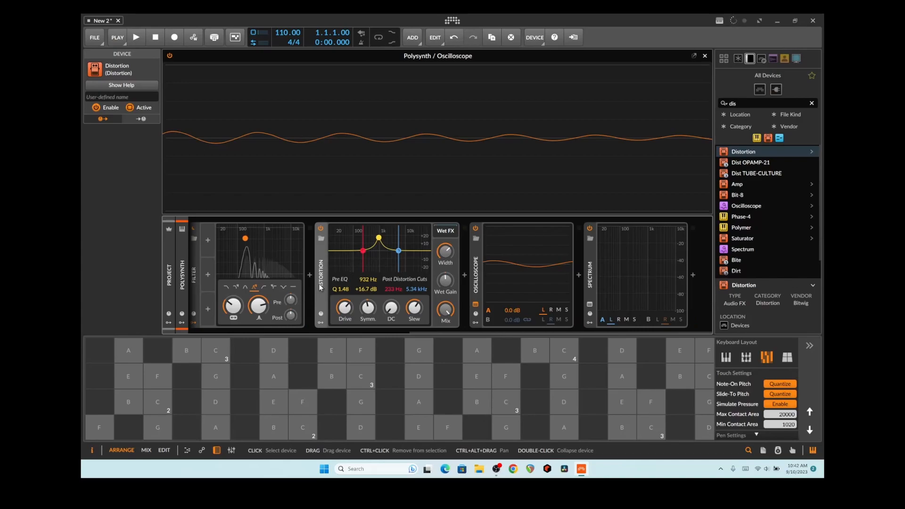
pyautogui.press('Delete')
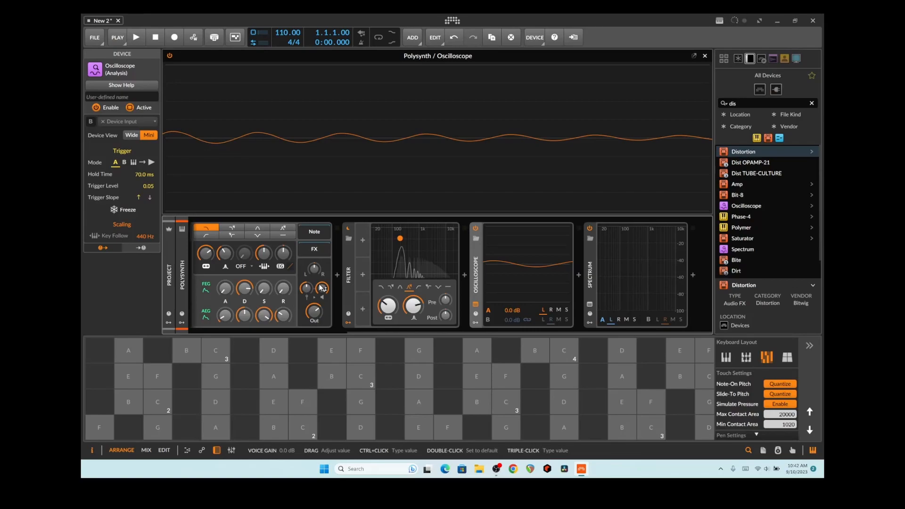
# Clear the search text in the device browser.
pyautogui.moveTo(742, 104); pyautogui.dragTo(696, 105)
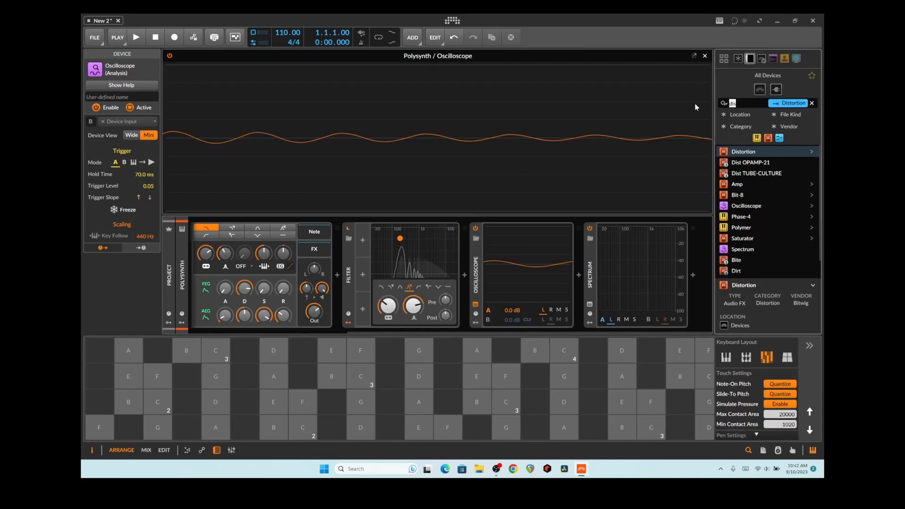
pyautogui.press('BackSpace')
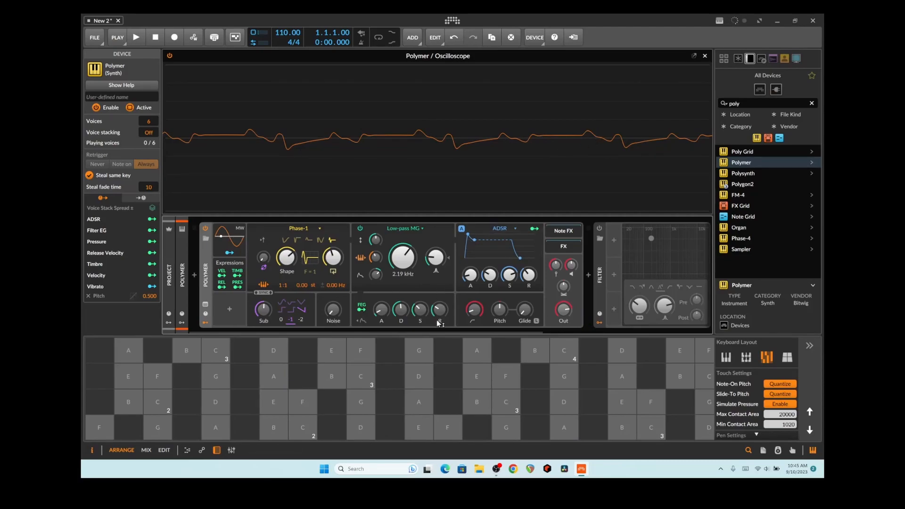
# Turn on the Filter after the Polymer synth and play C2 through it to view the waveform.
pyautogui.hscroll(4, 389, 332)
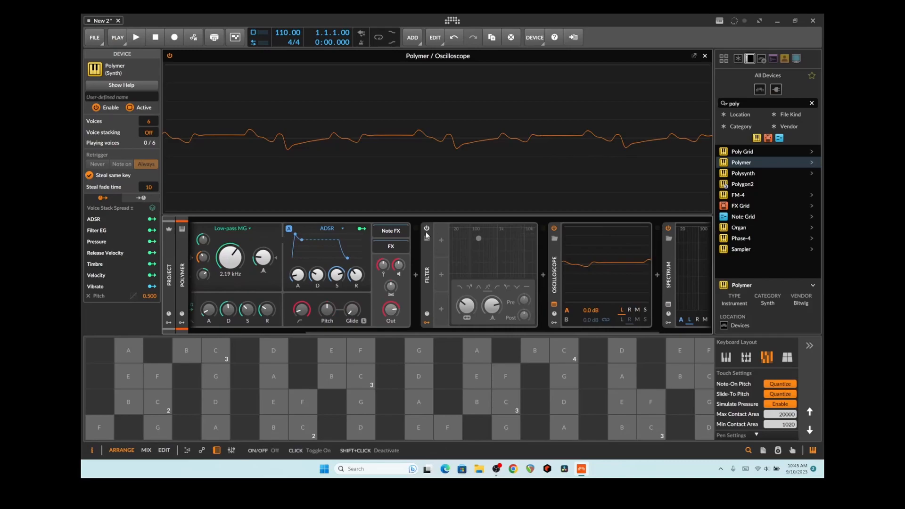
pyautogui.click(296, 406)
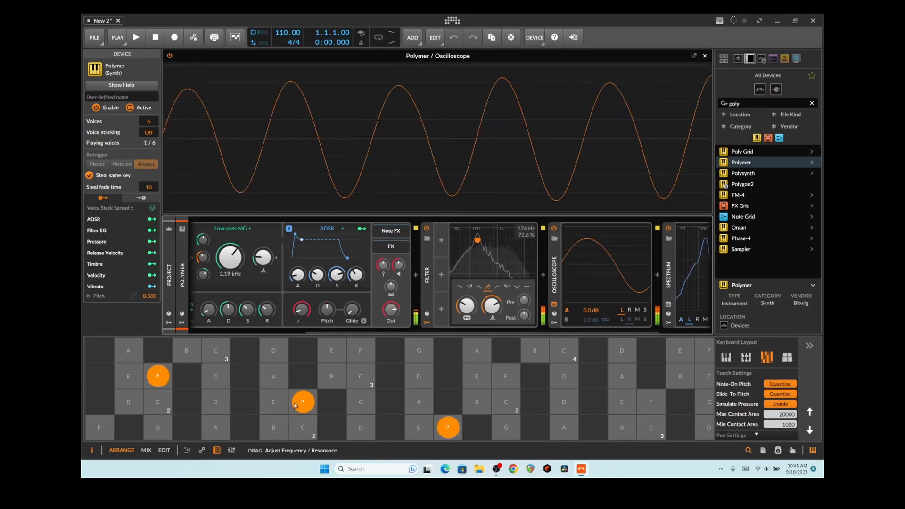
pyautogui.moveTo(296, 406); pyautogui.dragTo(301, 404)
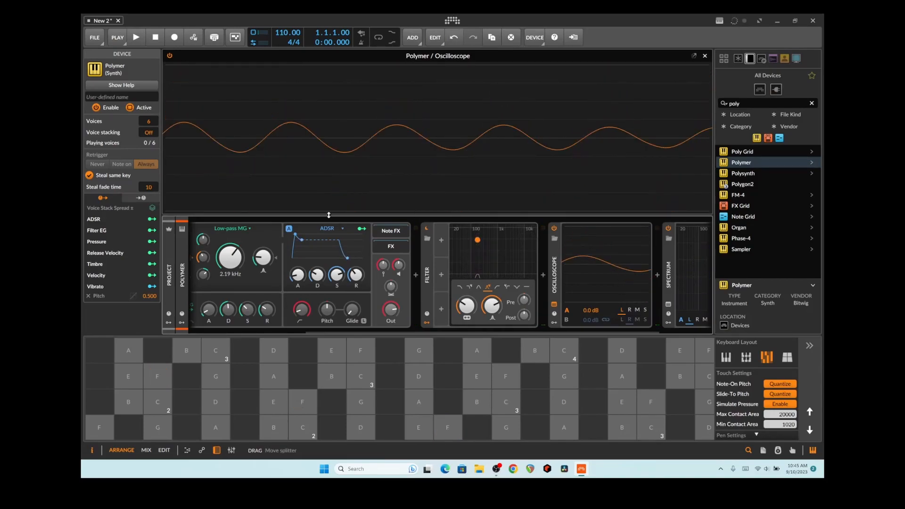
# Set the Filter to about 261 Hz with roughly 72% resonance and play a note sliding from F-sharp towards G.
pyautogui.moveTo(358, 329); pyautogui.dragTo(239, 338)
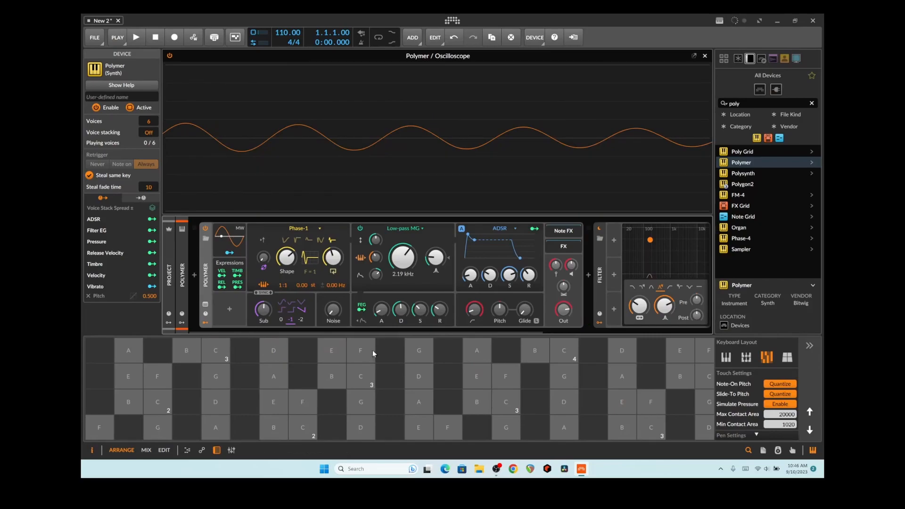
pyautogui.moveTo(650, 241)
pyautogui.mouseDown()
pyautogui.moveTo(676, 248)
pyautogui.moveTo(639, 242)
pyautogui.moveTo(656, 240)
pyautogui.mouseUp()
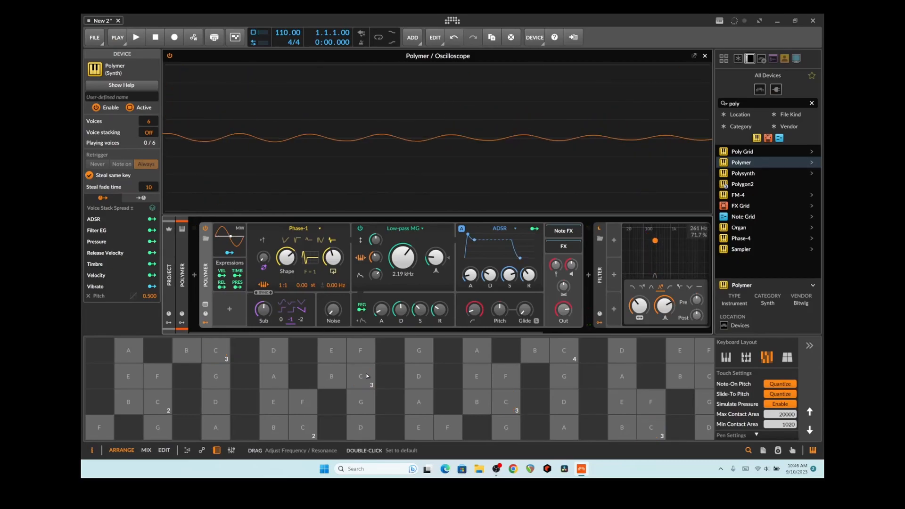
pyautogui.moveTo(335, 397); pyautogui.dragTo(356, 385)
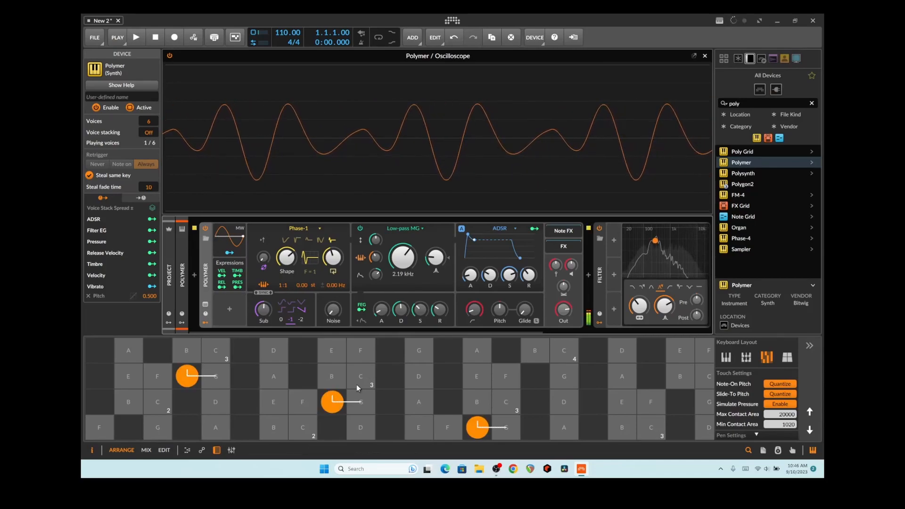
# Show the Spectrum analyzer in the expanded view in place of the oscilloscope.
pyautogui.moveTo(541, 333); pyautogui.dragTo(712, 313)
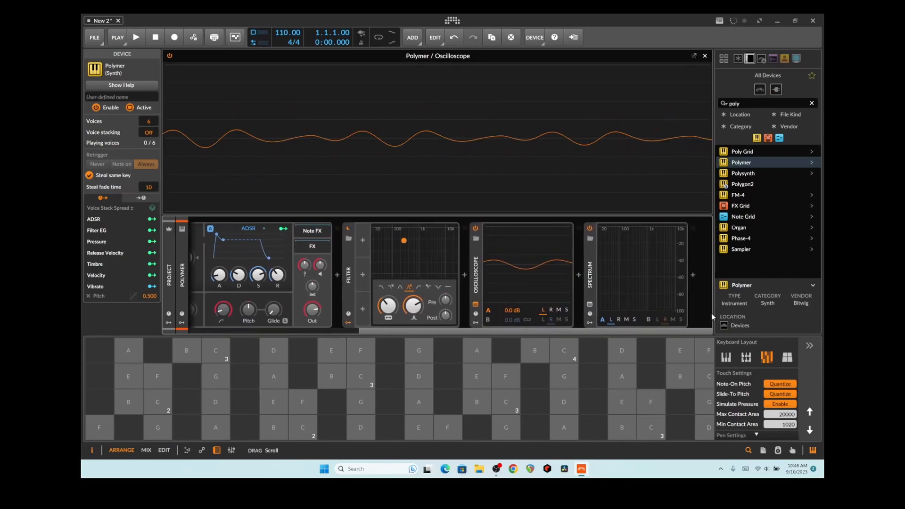
pyautogui.click(590, 304)
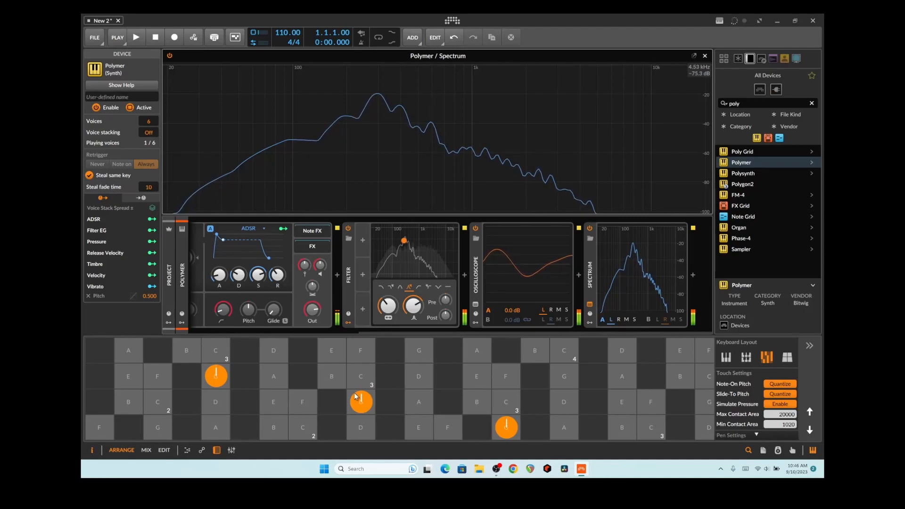
# Play G and F through the Filter, switch the Filter off, and play F again to compare the spectra.
pyautogui.click(358, 399)
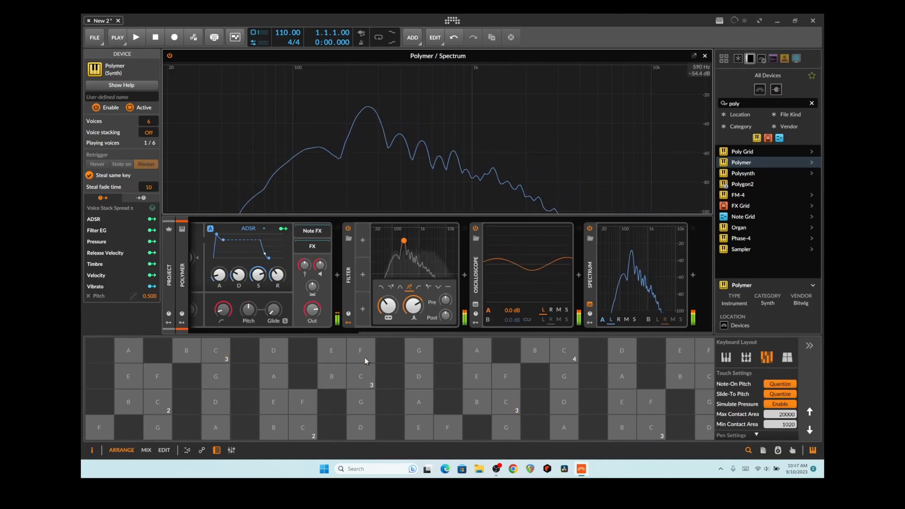
pyautogui.click(364, 357)
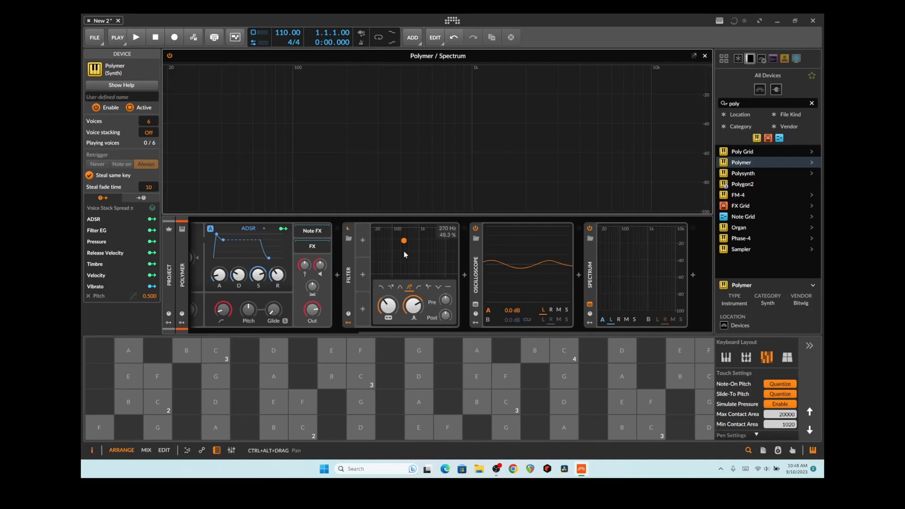
pyautogui.click(348, 229)
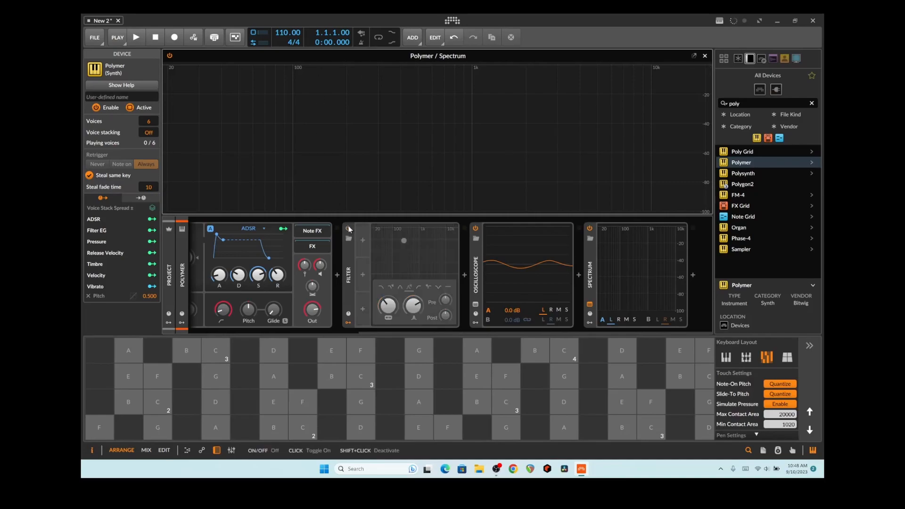
pyautogui.click(361, 351)
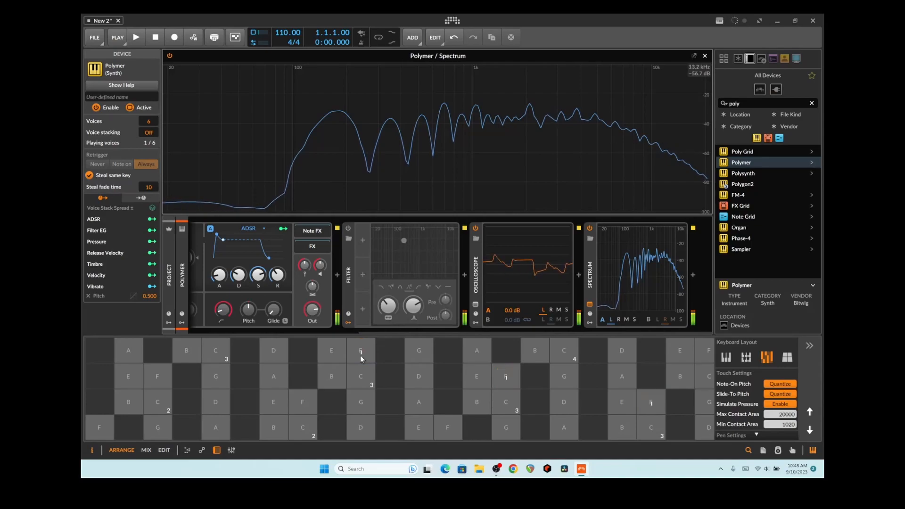
pyautogui.click(355, 354)
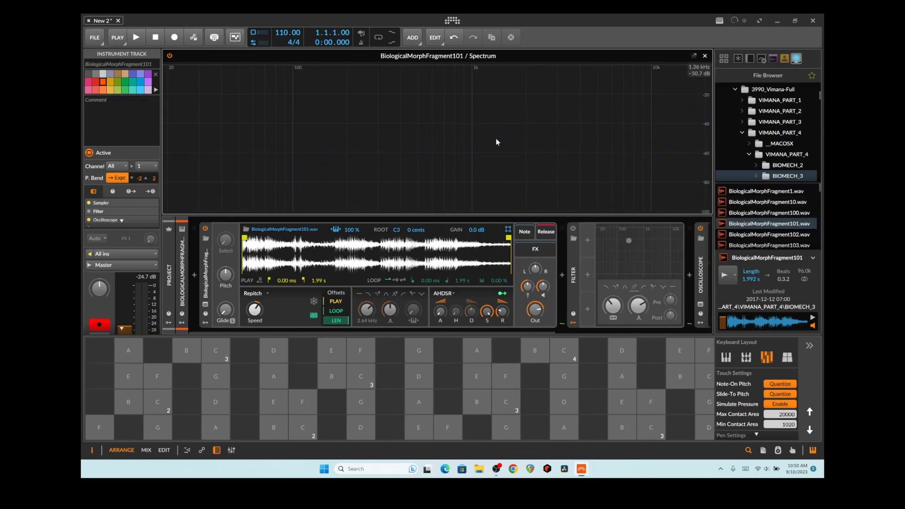
# Play the BiologicalMorphFragment101 sample with the Filter bypassed, and turn the Filter on and play C3 to compare spectra.
pyautogui.moveTo(445, 330); pyautogui.dragTo(597, 331)
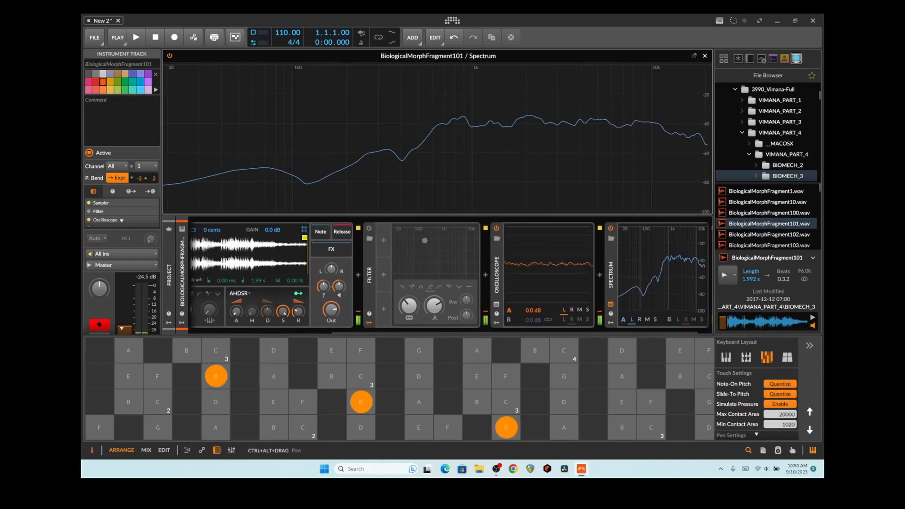
pyautogui.click(355, 380)
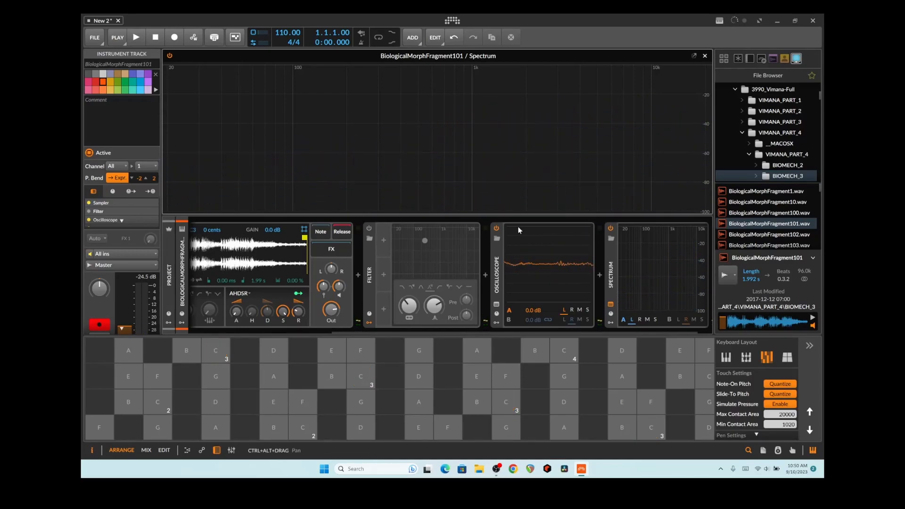
pyautogui.click(369, 228)
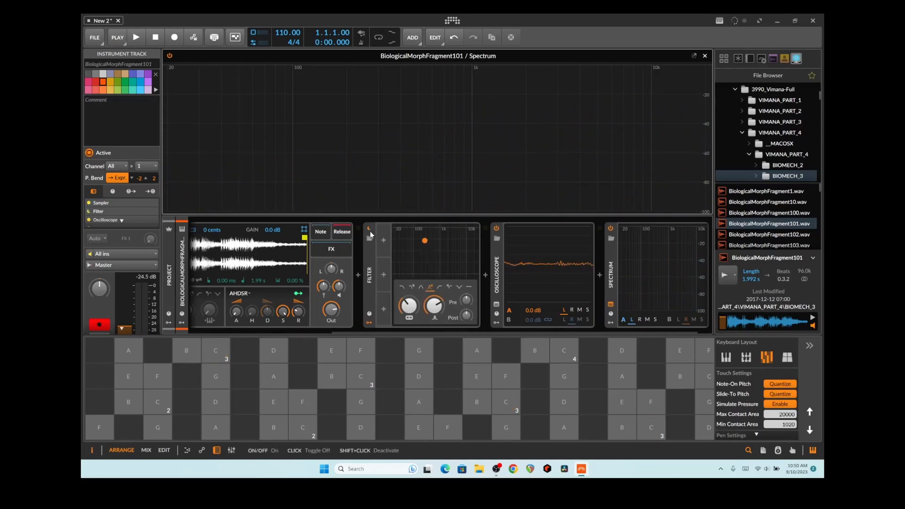
pyautogui.click(361, 380)
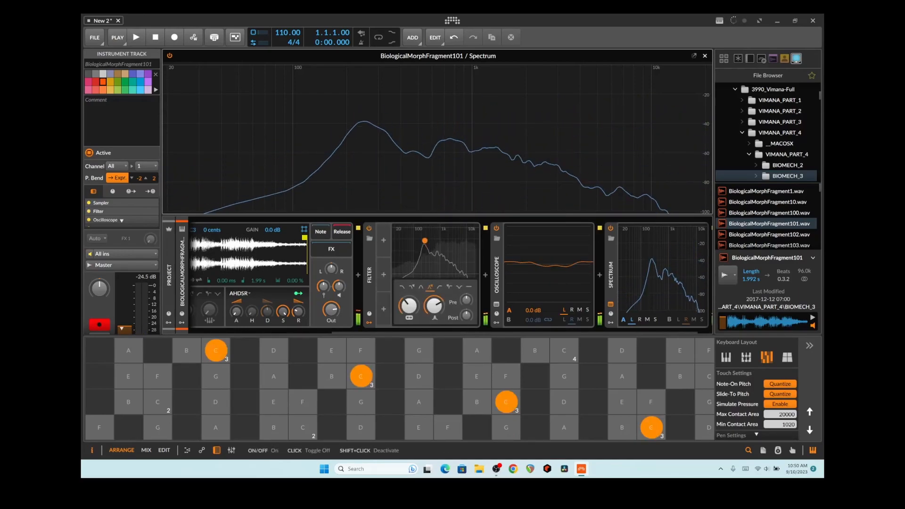
# Sweep the Filter's frequency down to about 127 Hz and up to about 1 kHz while playing C3.
pyautogui.moveTo(422, 241); pyautogui.dragTo(420, 273)
pyautogui.click(353, 377)
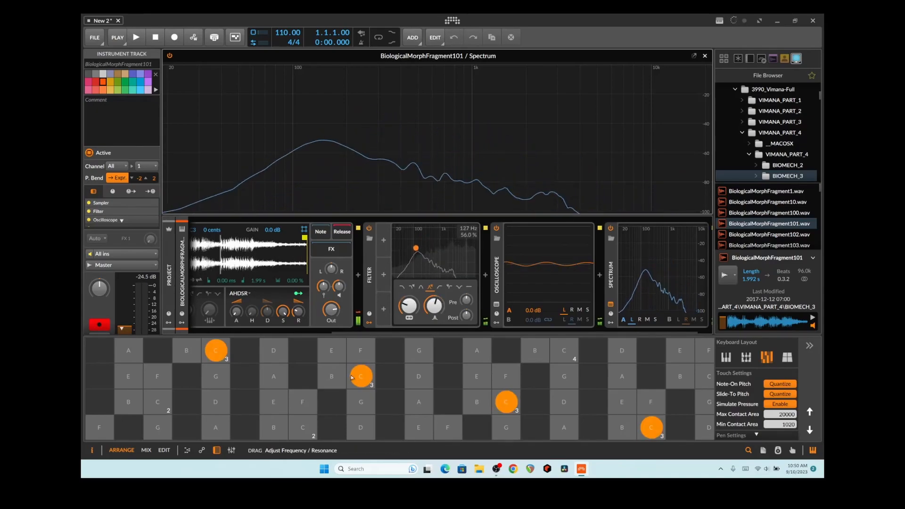
pyautogui.click(355, 379)
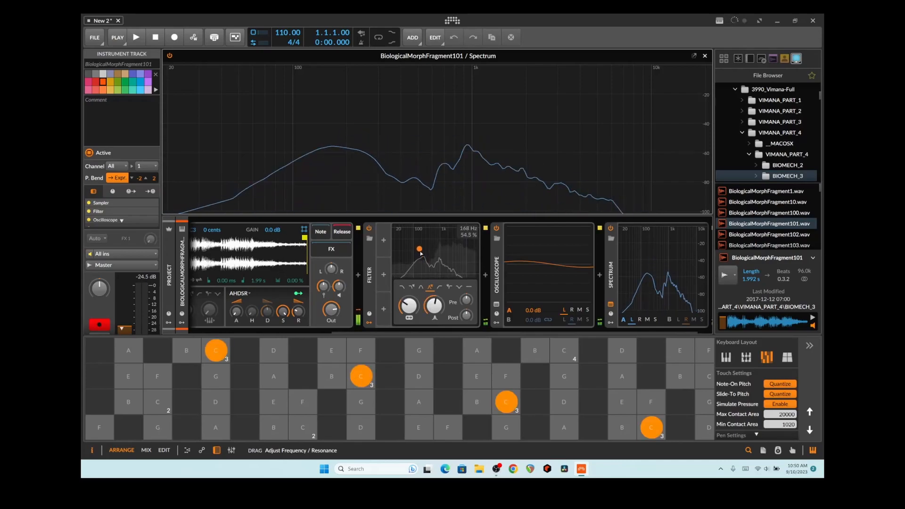
pyautogui.moveTo(420, 249); pyautogui.dragTo(447, 244)
pyautogui.click(354, 379)
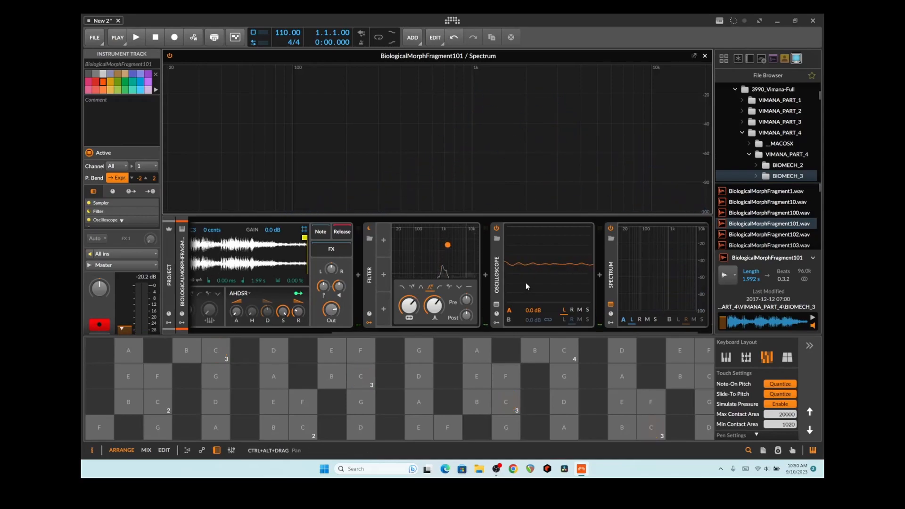
# Show the Oscilloscope in the expanded view and lower the Filter's resonance to near zero while playing C3.
pyautogui.click(507, 298)
pyautogui.click(362, 386)
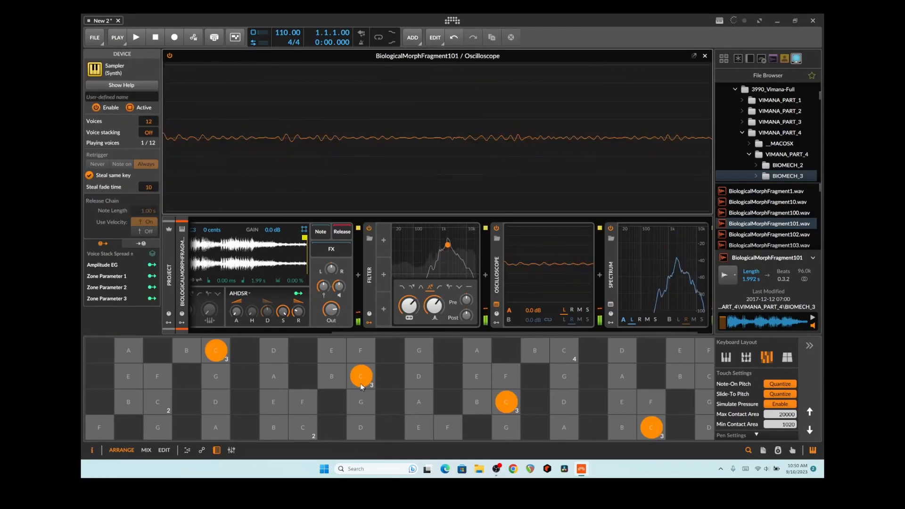
pyautogui.moveTo(447, 244); pyautogui.dragTo(420, 245)
pyautogui.doubleClick(433, 255)
pyautogui.click(351, 384)
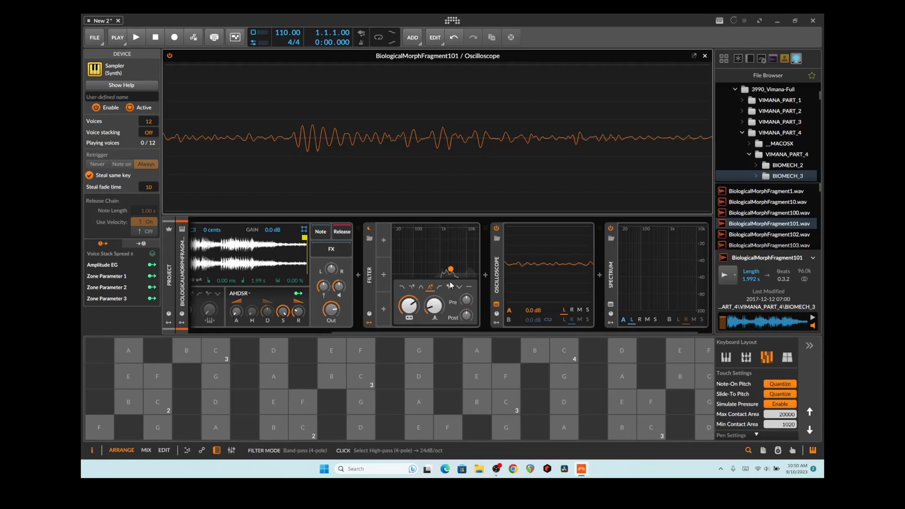
# Duplicate the band-pass Filter and place the copy between the original Filter and the Oscilloscope.
pyautogui.moveTo(347, 263); pyautogui.dragTo(470, 267)
pyautogui.hotkey('ctrl', 'z')
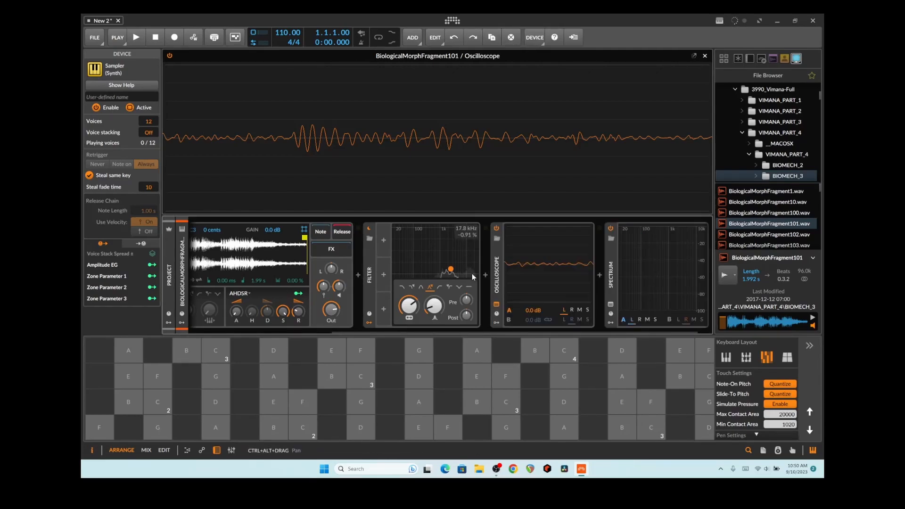
pyautogui.click(368, 265)
pyautogui.moveTo(369, 266); pyautogui.dragTo(462, 270)
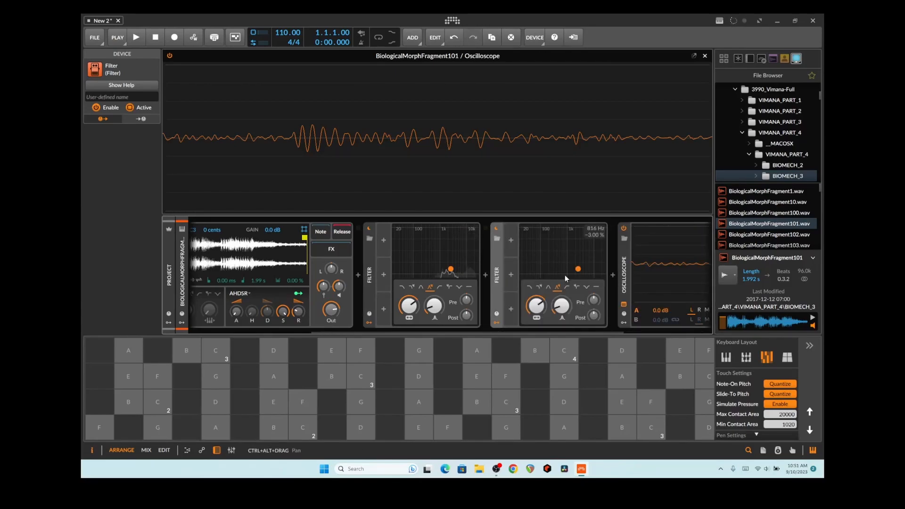
# Lower the second Filter's frequency slightly and play C3 through both Filters to view the waveform.
pyautogui.press('a')
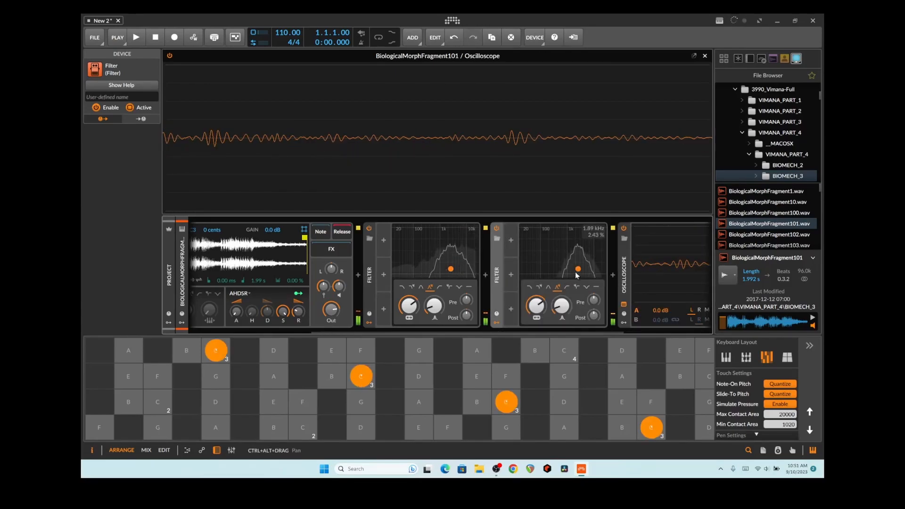
pyautogui.press('a')
pyautogui.moveTo(581, 268)
pyautogui.mouseDown()
pyautogui.moveTo(563, 268)
pyautogui.moveTo(580, 264)
pyautogui.moveTo(578, 274)
pyautogui.moveTo(583, 240)
pyautogui.moveTo(570, 243)
pyautogui.moveTo(570, 273)
pyautogui.mouseUp()
pyautogui.press('a')
pyautogui.click(364, 383)
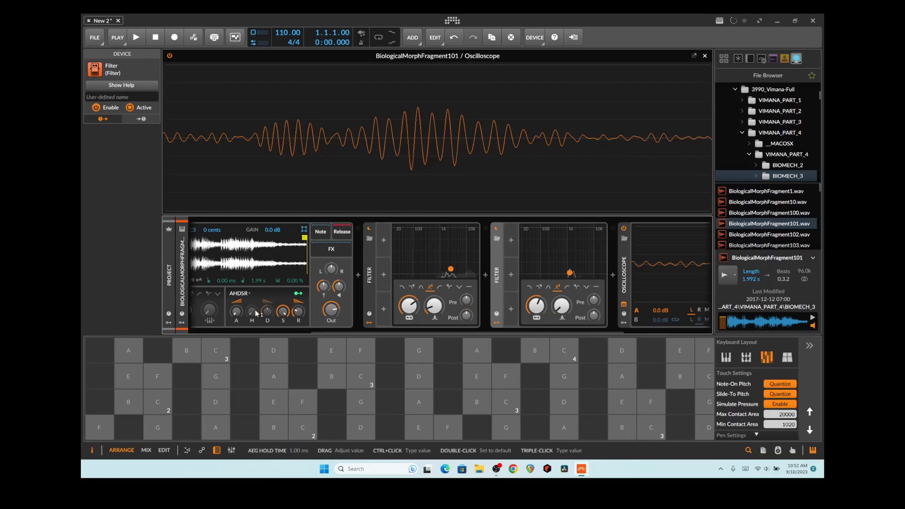
# Freeze the Sampler's playhead and sweep its position offset to about 67% while playing C3 and D.
pyautogui.moveTo(325, 333); pyautogui.dragTo(206, 333)
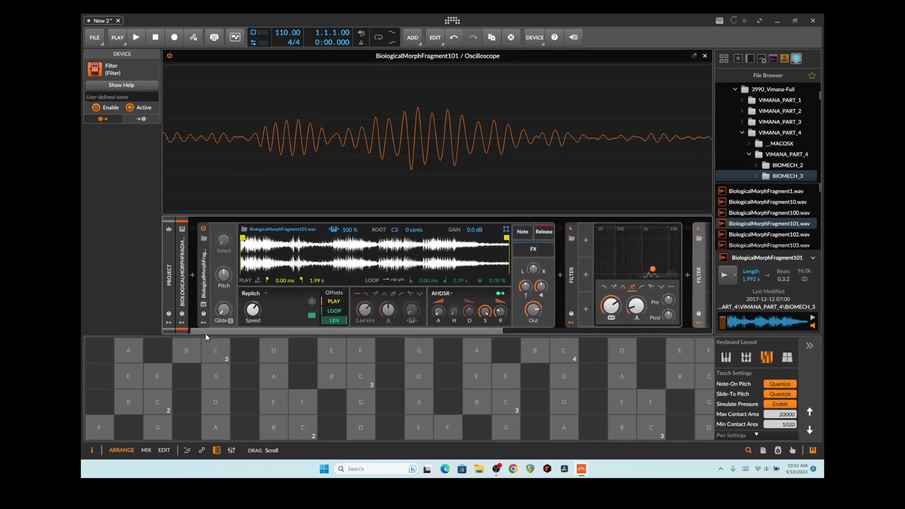
pyautogui.click(311, 301)
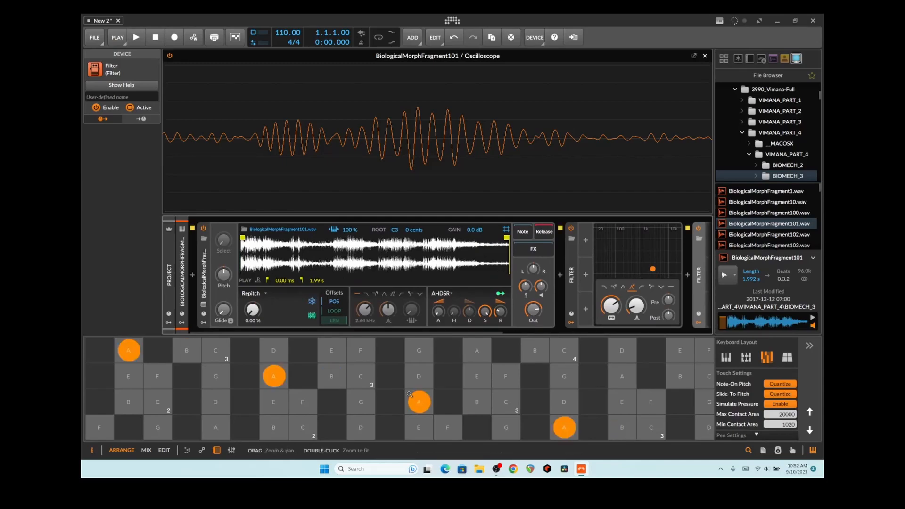
pyautogui.moveTo(333, 301); pyautogui.dragTo(339, 301)
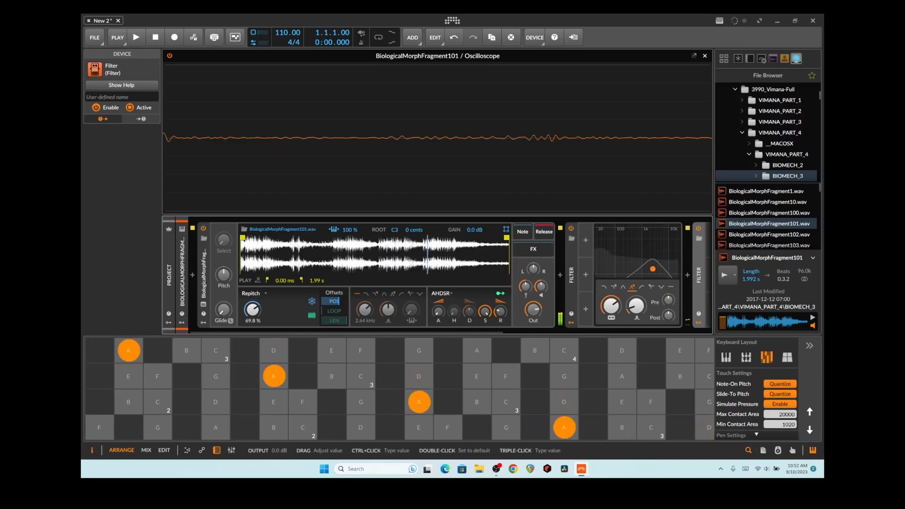
pyautogui.click(421, 376)
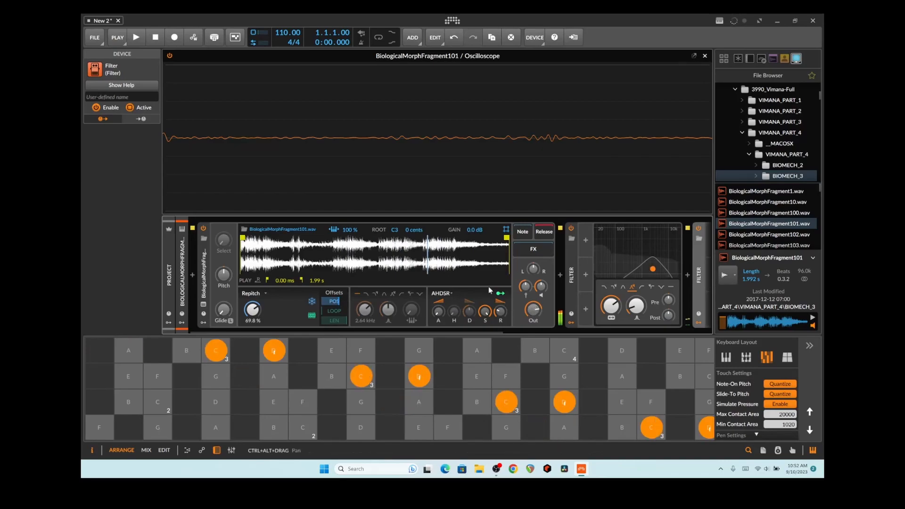
pyautogui.moveTo(261, 318); pyautogui.dragTo(261, 331)
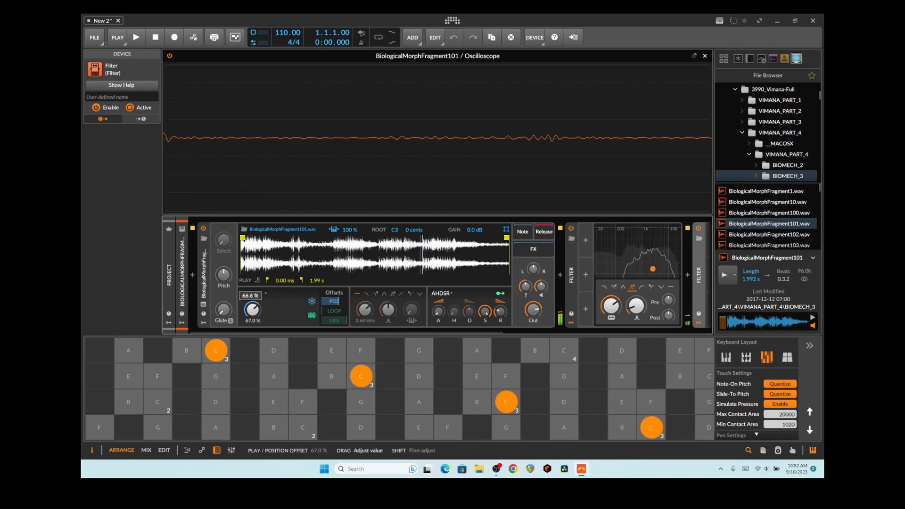
# Toggle the Sampler's playhead freeze off and back on, and set the position offset to 61.4%.
pyautogui.click(312, 300)
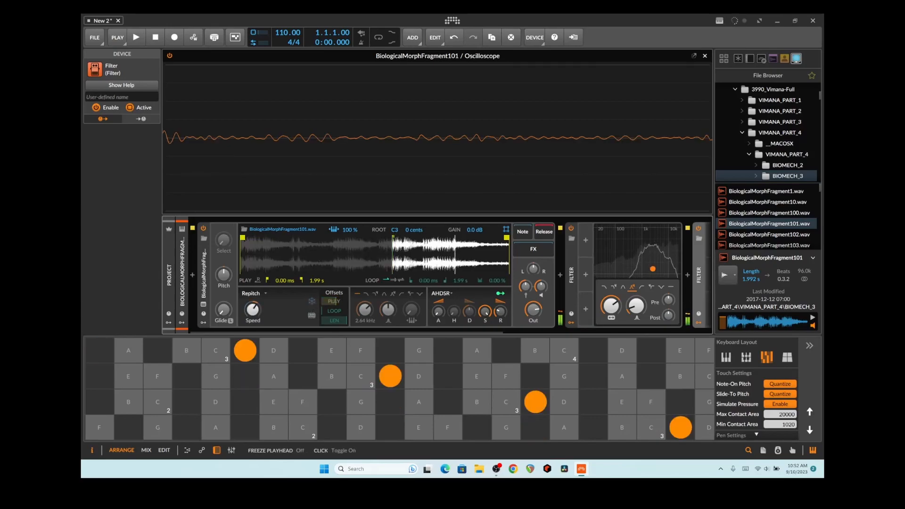
pyautogui.click(312, 301)
pyautogui.moveTo(335, 302); pyautogui.dragTo(335, 297)
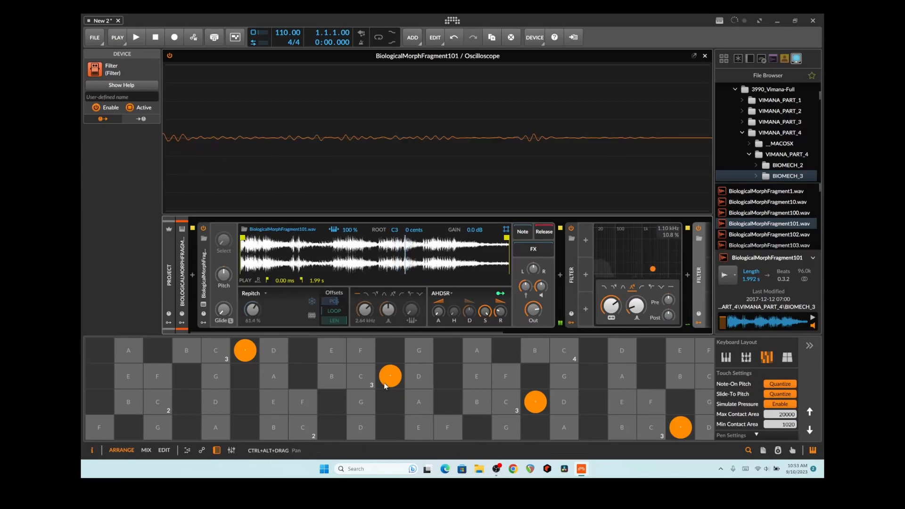
# Lower the first Filter's frequency and resonance, and move the Sampler's position offset to 40.9% while playing a note.
pyautogui.moveTo(653, 269); pyautogui.dragTo(642, 274)
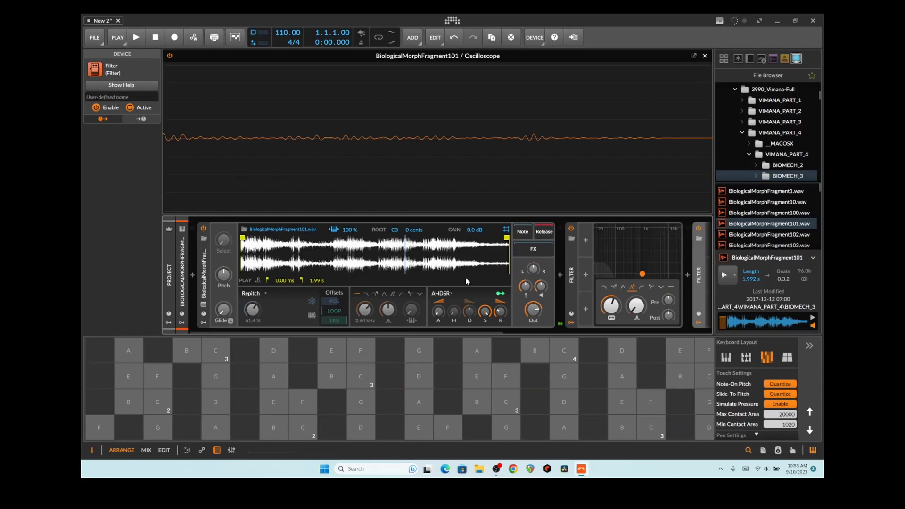
pyautogui.click(341, 381)
pyautogui.moveTo(337, 302); pyautogui.dragTo(335, 301)
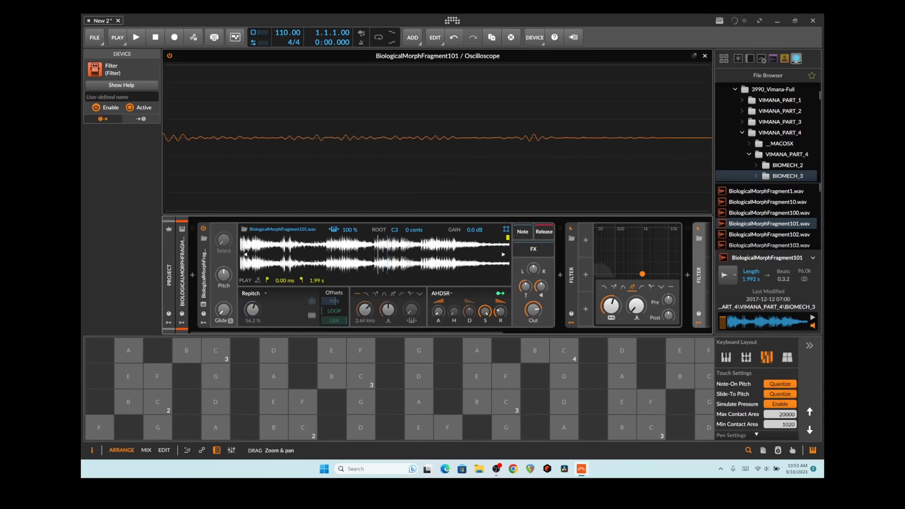
pyautogui.moveTo(334, 301); pyautogui.dragTo(335, 311)
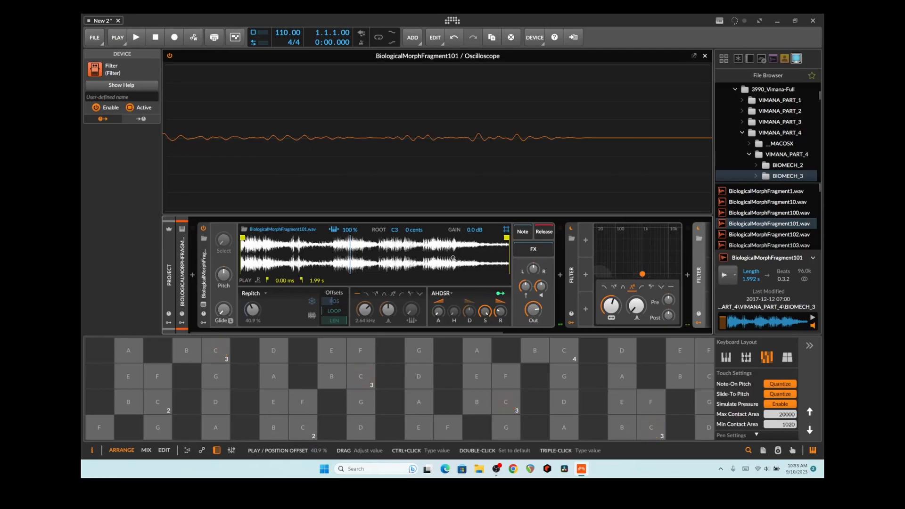